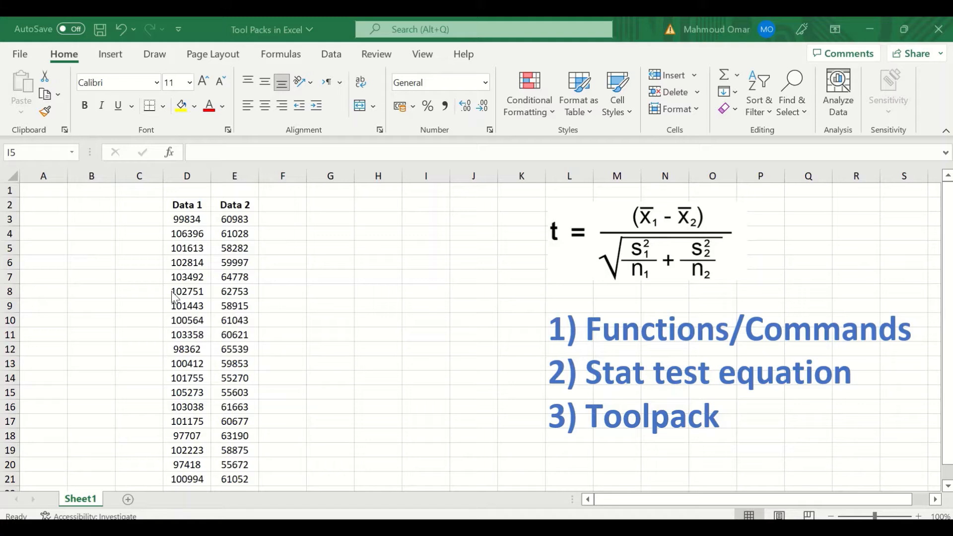
# Start a =T.TEST formula in cell F3, then erase the function name.
pyautogui.click(276, 219)
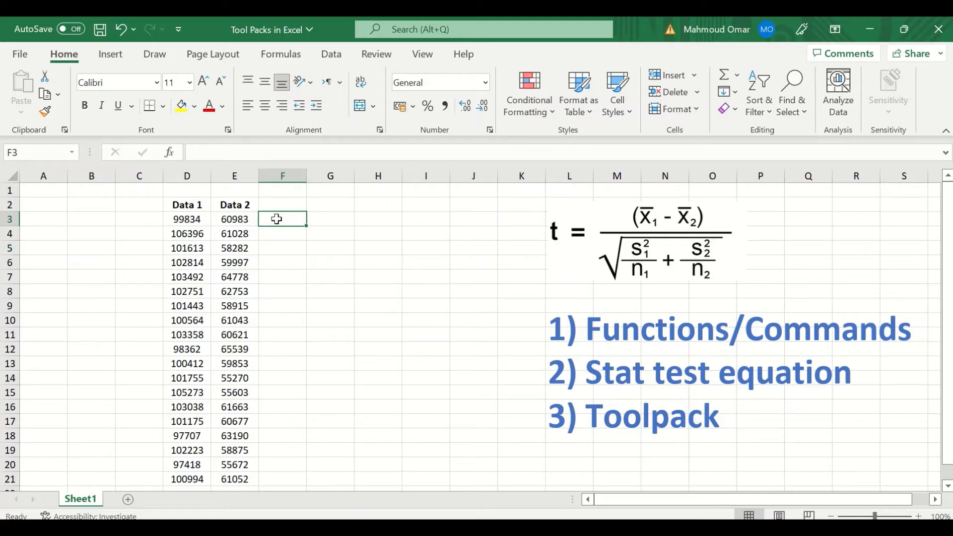
pyautogui.write('=')
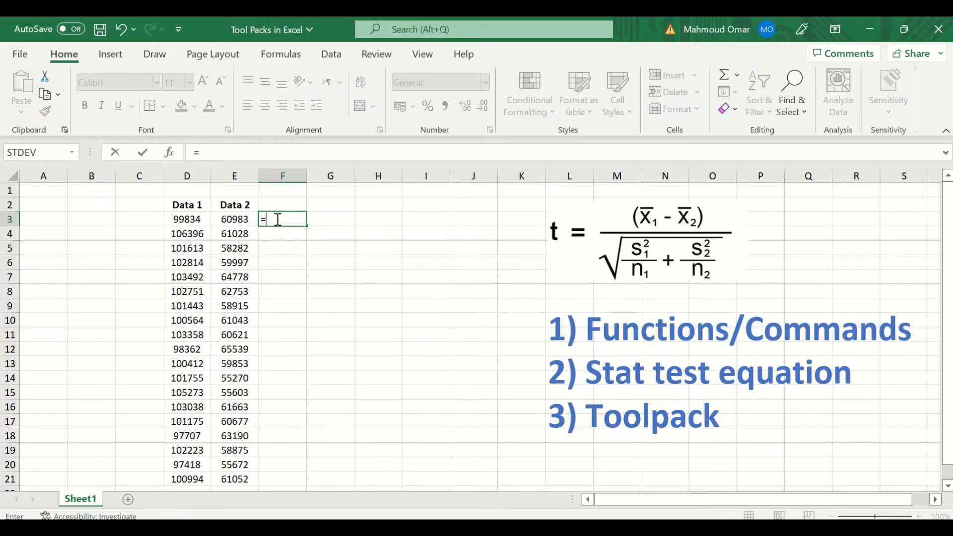
pyautogui.write('t.')
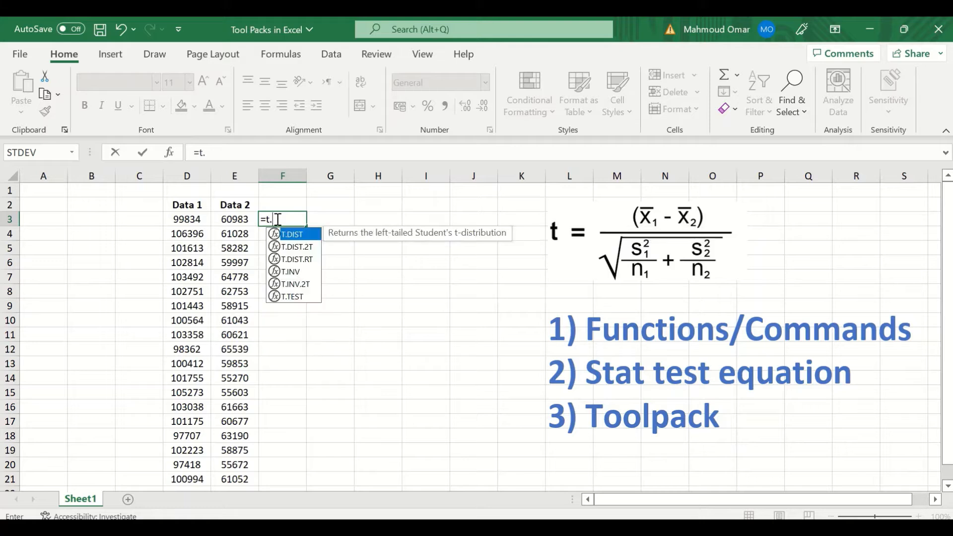
pyautogui.write('test')
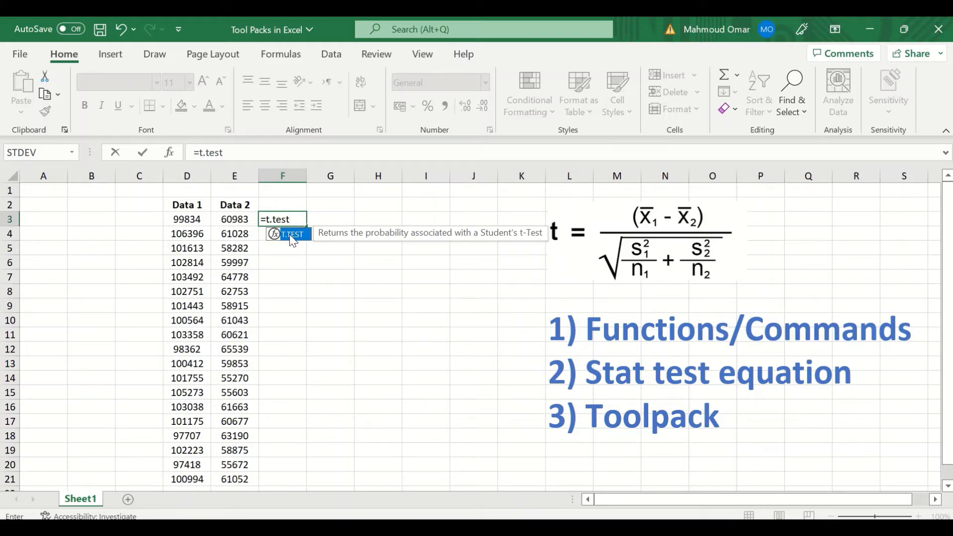
pyautogui.doubleClick(290, 234)
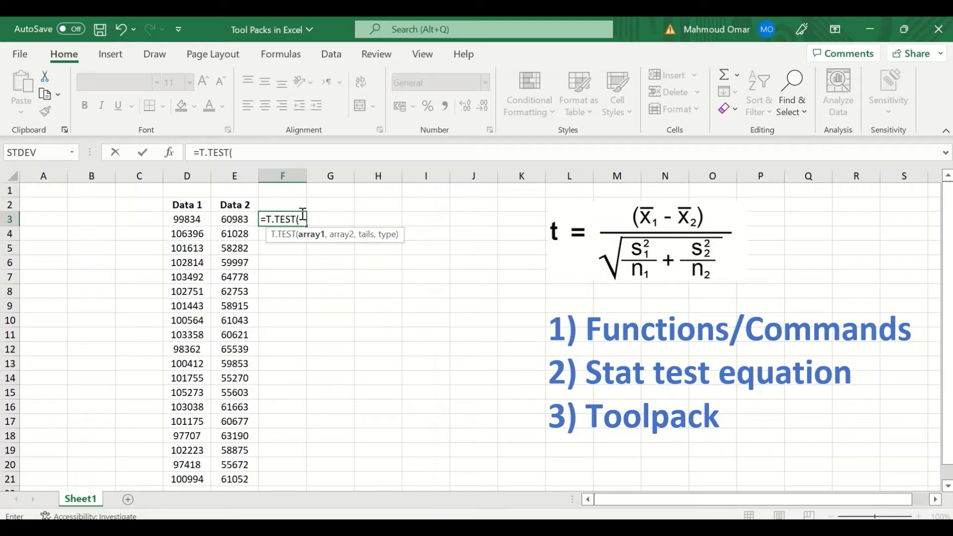
pyautogui.moveTo(303, 219); pyautogui.dragTo(281, 219)
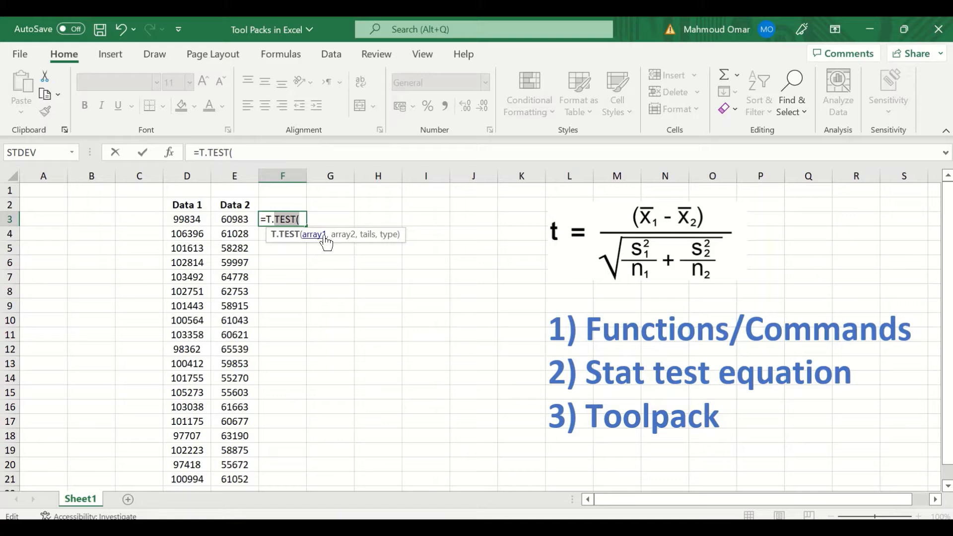
pyautogui.press('BackSpace')
pyautogui.press('BackSpace')
pyautogui.press('BackSpace')
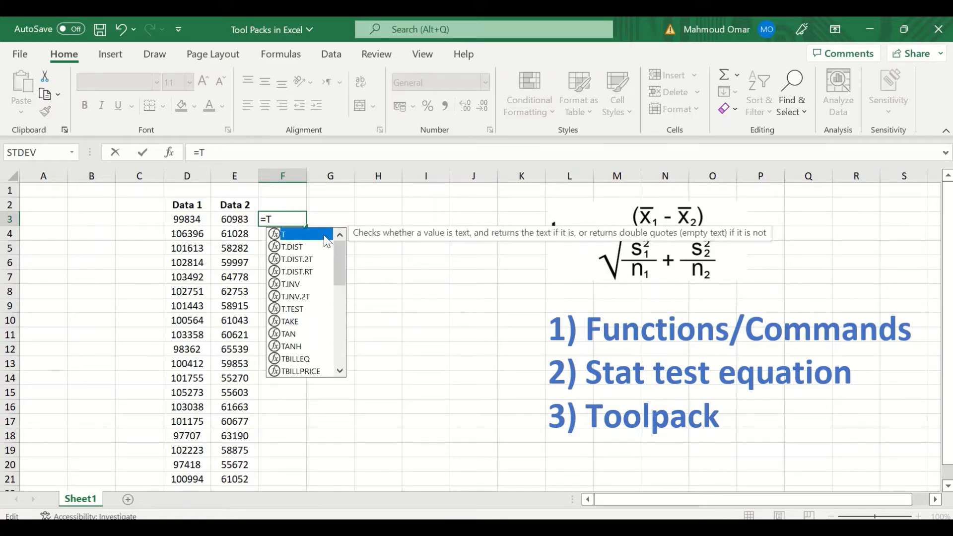
pyautogui.press('BackSpace')
# Switch the F3 formula to CORREL, then discard it and leave F3 empty.
pyautogui.write('co')
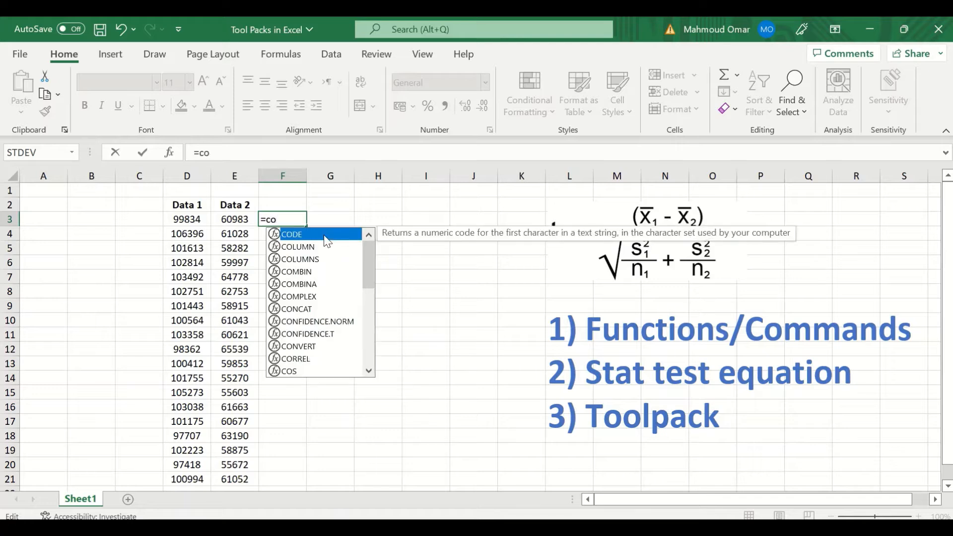
pyautogui.write('o')
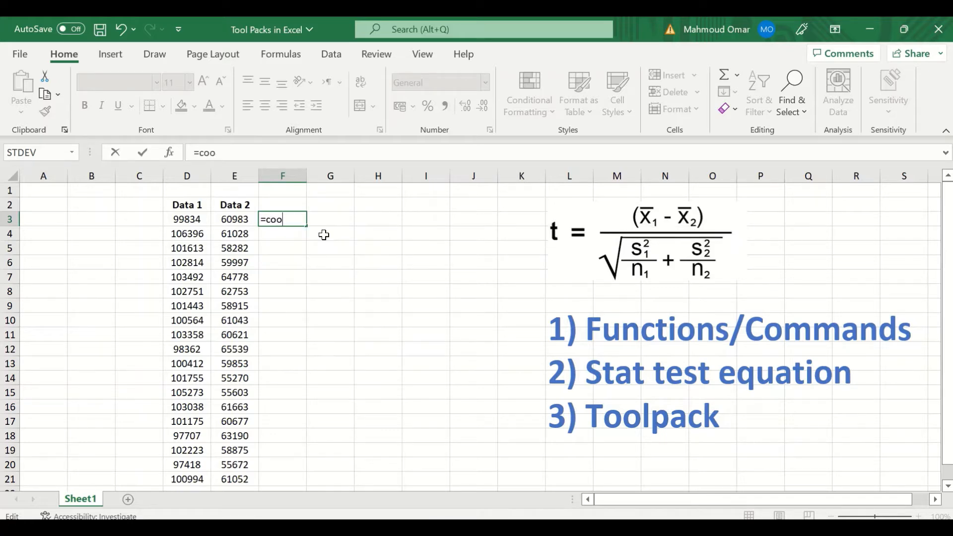
pyautogui.press('BackSpace')
pyautogui.write('r')
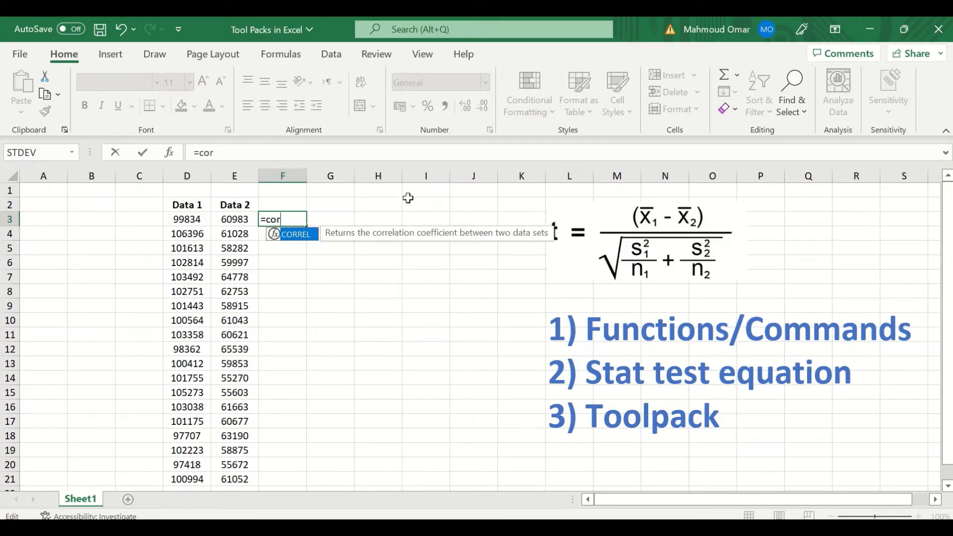
pyautogui.doubleClick(295, 234)
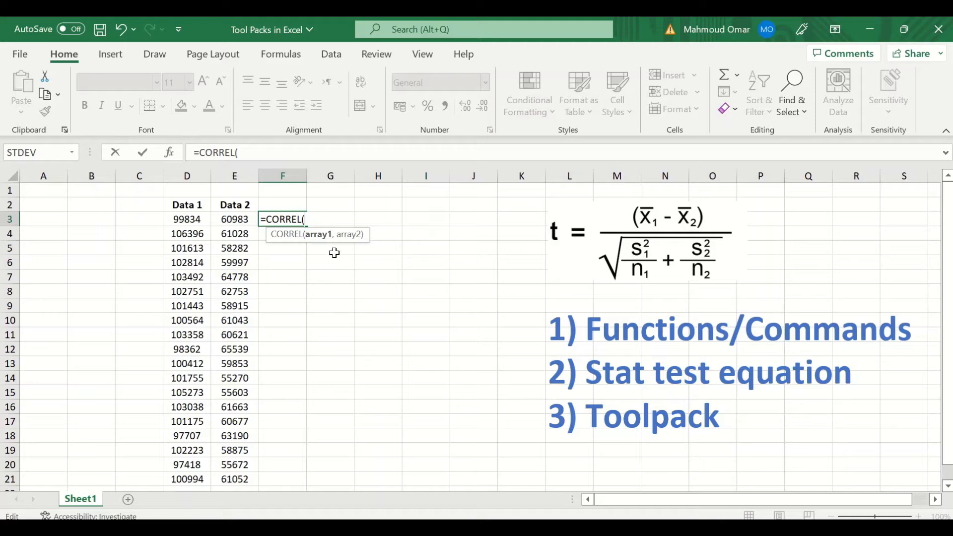
pyautogui.press('BackSpace')
pyautogui.press('BackSpace')
pyautogui.press('BackSpace')
pyautogui.press('BackSpace')
pyautogui.press('BackSpace')
pyautogui.press('BackSpace')
pyautogui.press('BackSpace')
pyautogui.press('BackSpace')
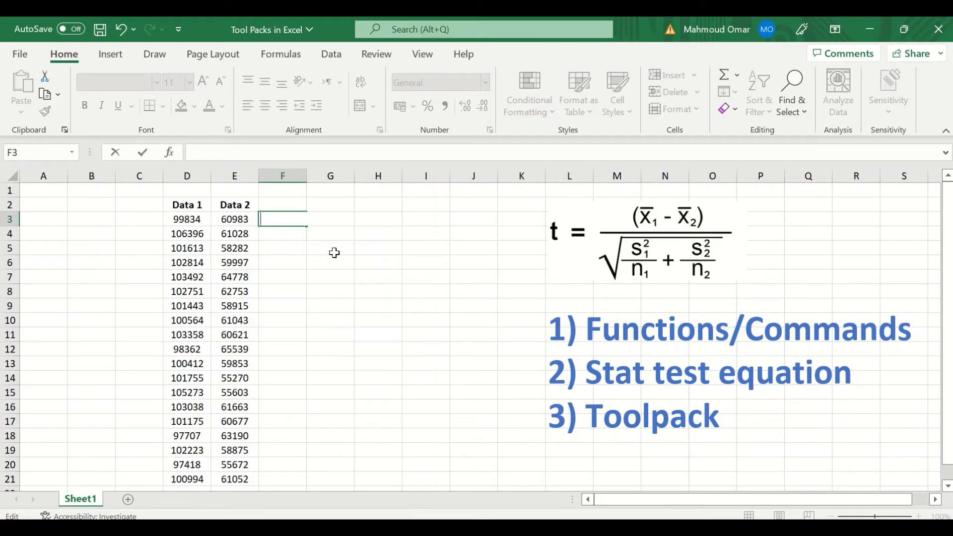
pyautogui.press('Escape')
pyautogui.click(331, 261)
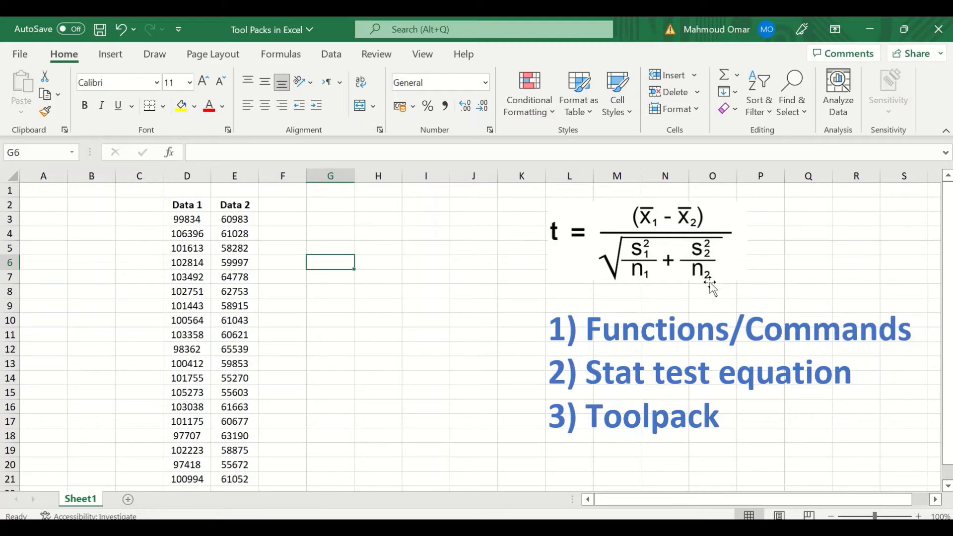
# Start a formula in G3 referencing D22, then clear the unfinished formula.
pyautogui.click(328, 219)
pyautogui.write('=')
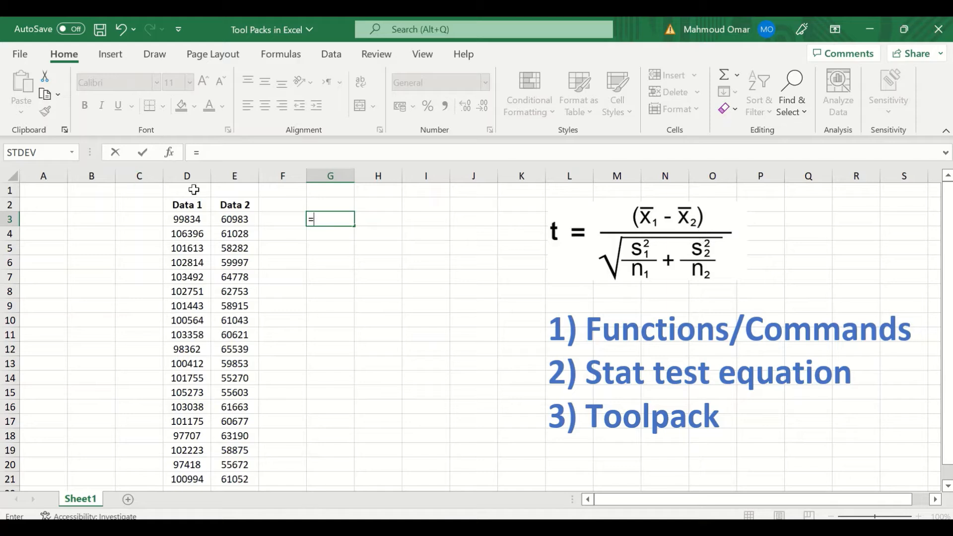
pyautogui.scroll(-1, 196, 465)
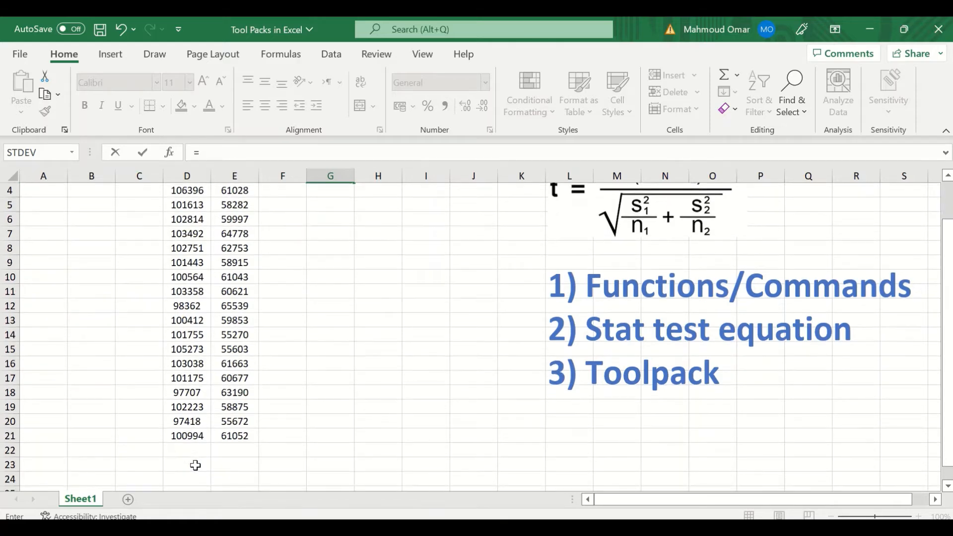
pyautogui.click(187, 449)
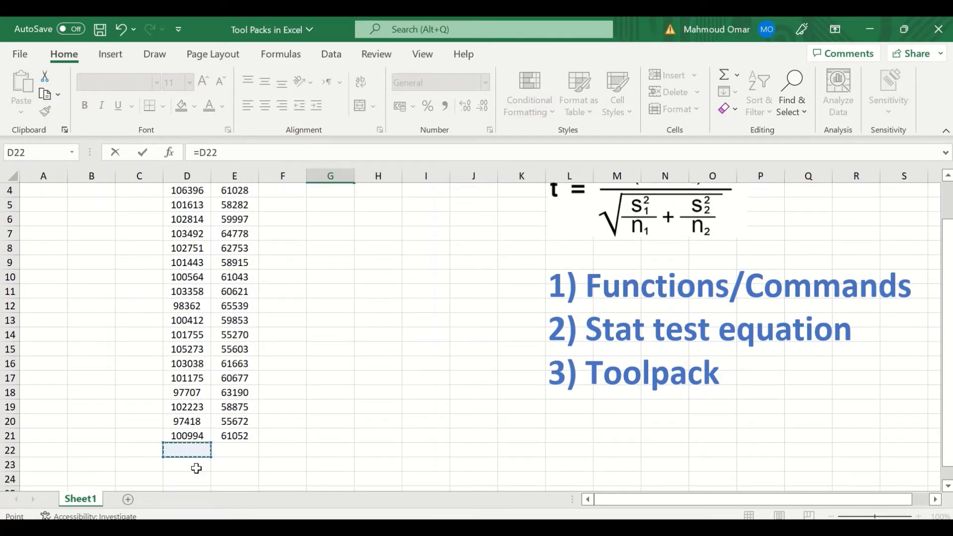
pyautogui.write('=')
pyautogui.scroll(1, 459, 287)
pyautogui.moveTo(348, 224); pyautogui.dragTo(290, 213)
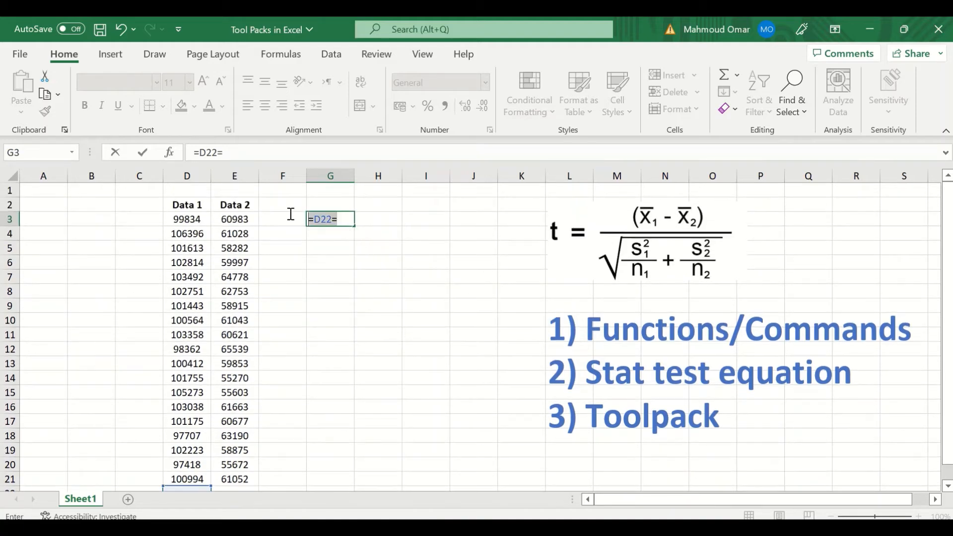
pyautogui.press('BackSpace')
pyautogui.click(364, 217)
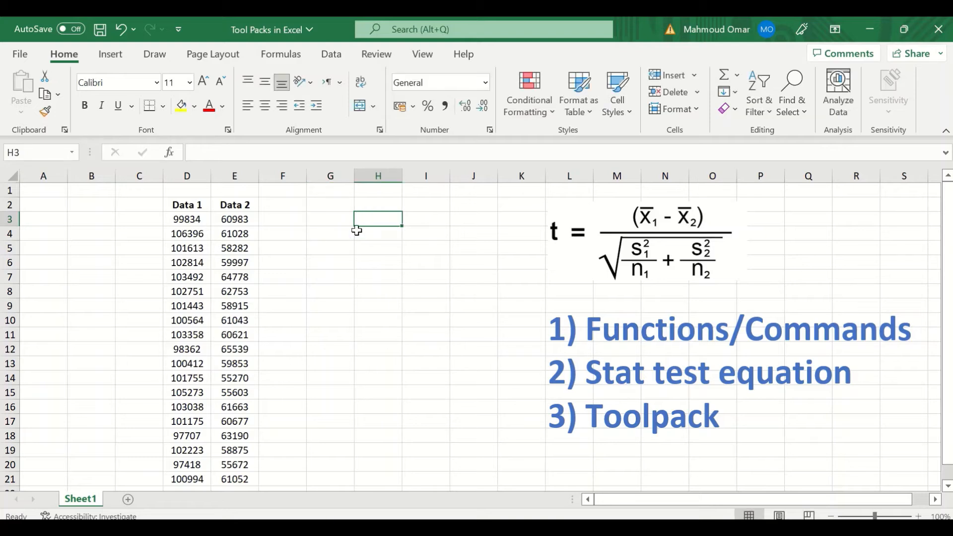
# Begin an =AV average formula in D23 below Data 1, then clear it and return to G3.
pyautogui.scroll(-4, 209, 389)
pyautogui.click(183, 334)
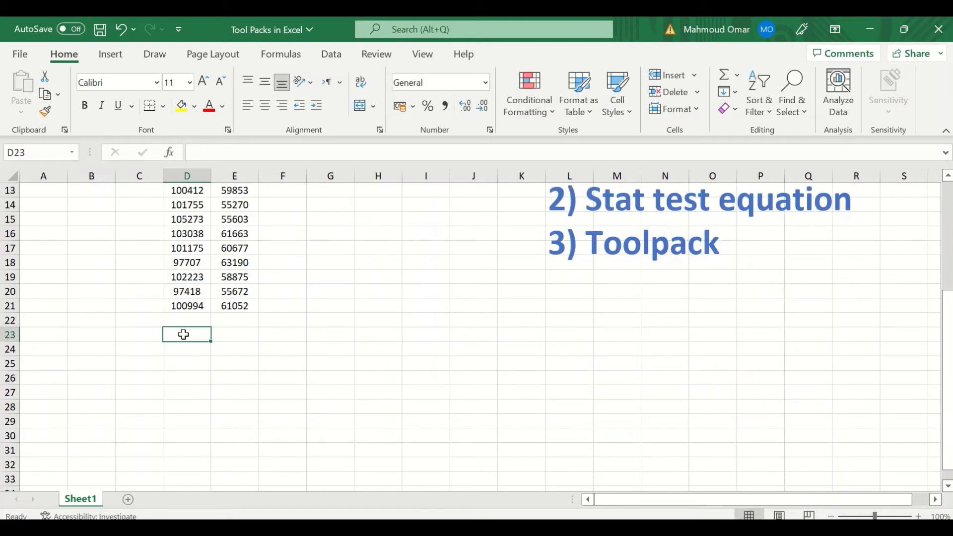
pyautogui.write('=')
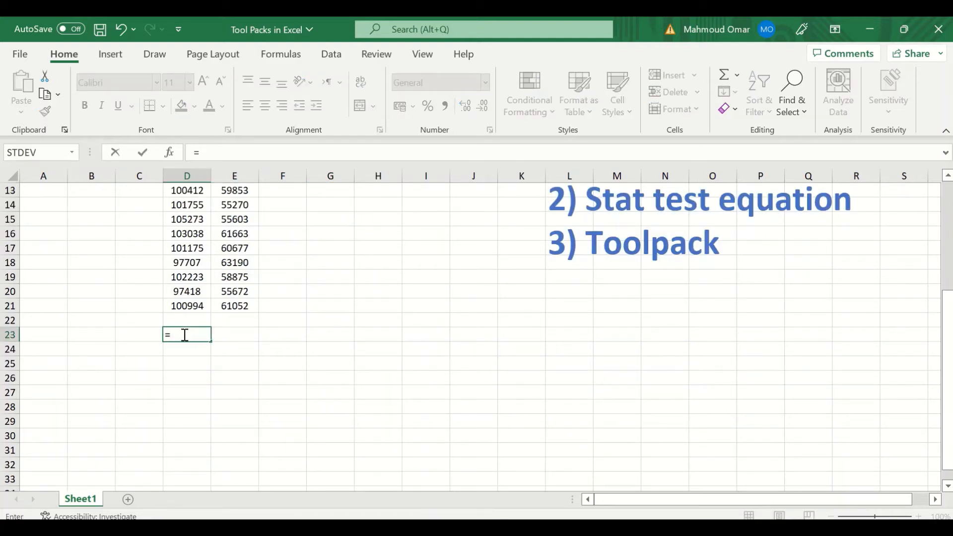
pyautogui.write('av')
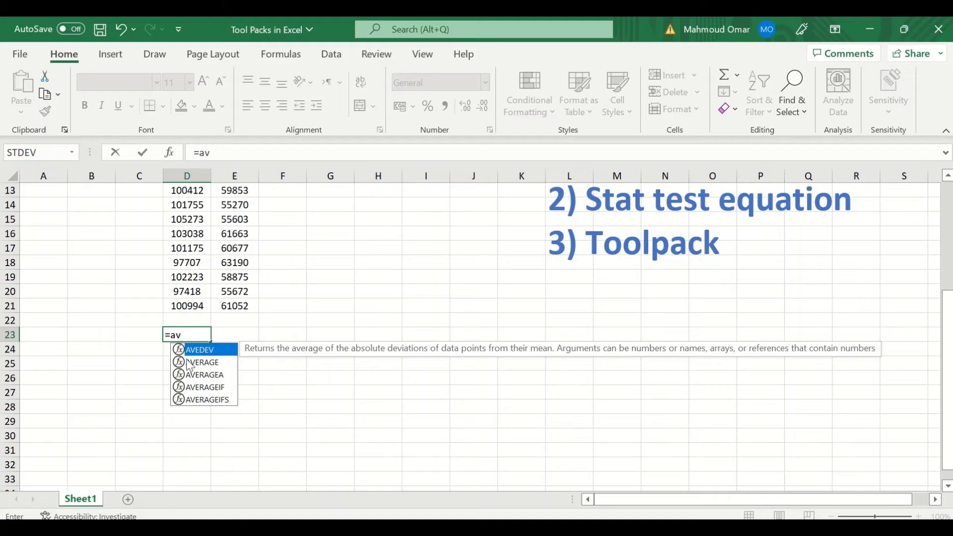
pyautogui.scroll(3, 330, 301)
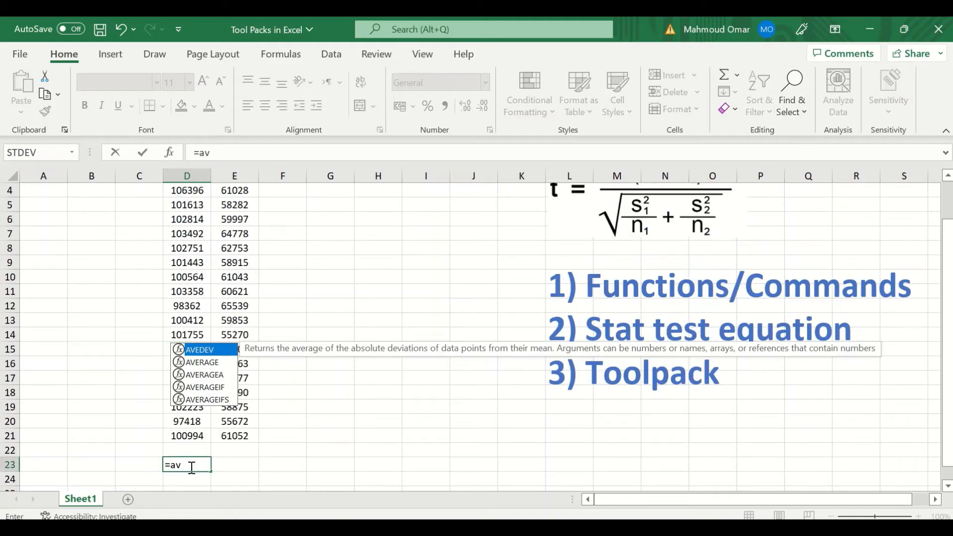
pyautogui.moveTo(192, 468); pyautogui.dragTo(158, 467)
pyautogui.press('BackSpace')
pyautogui.scroll(1, 246, 290)
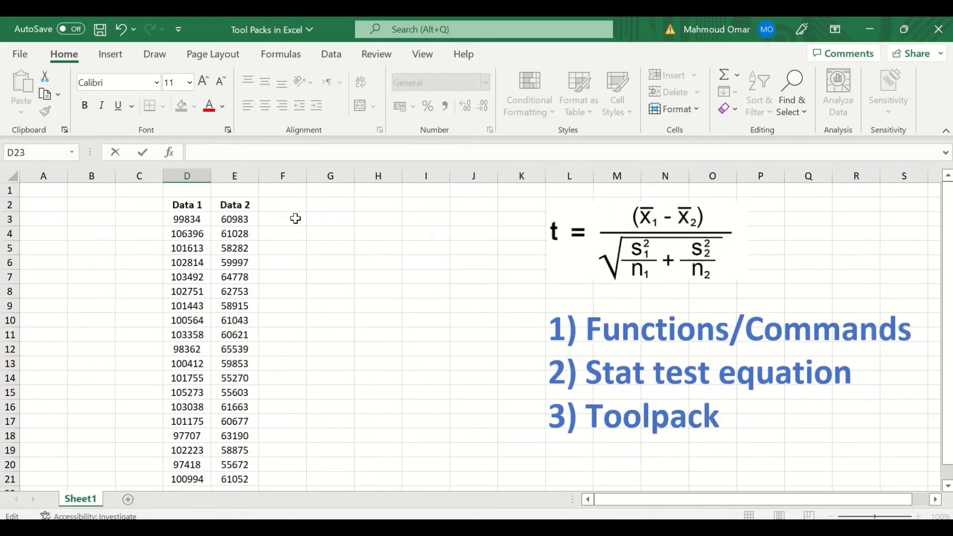
pyautogui.click(323, 218)
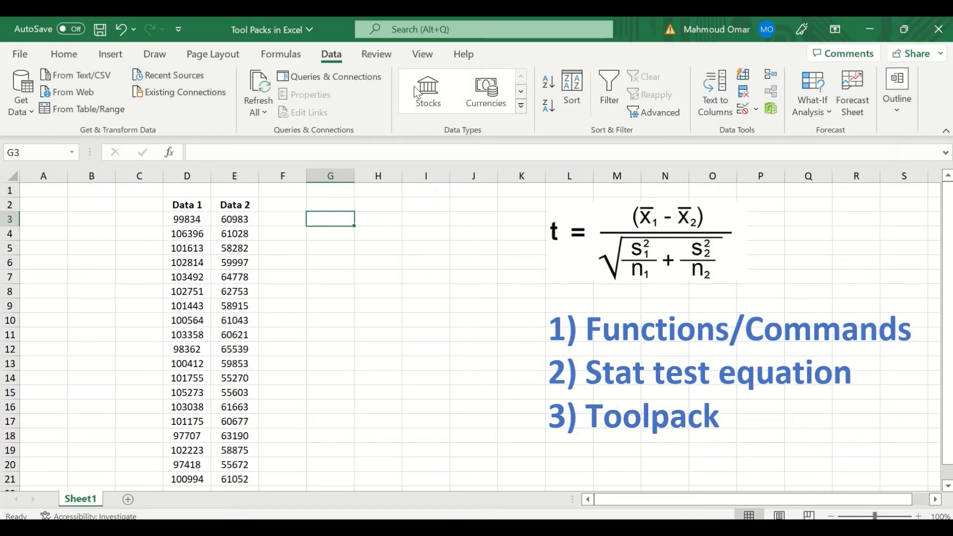
# Go to Excel Options > Add-ins, keep Manage on Excel Add-ins, and press Go.
pyautogui.click(15, 55)
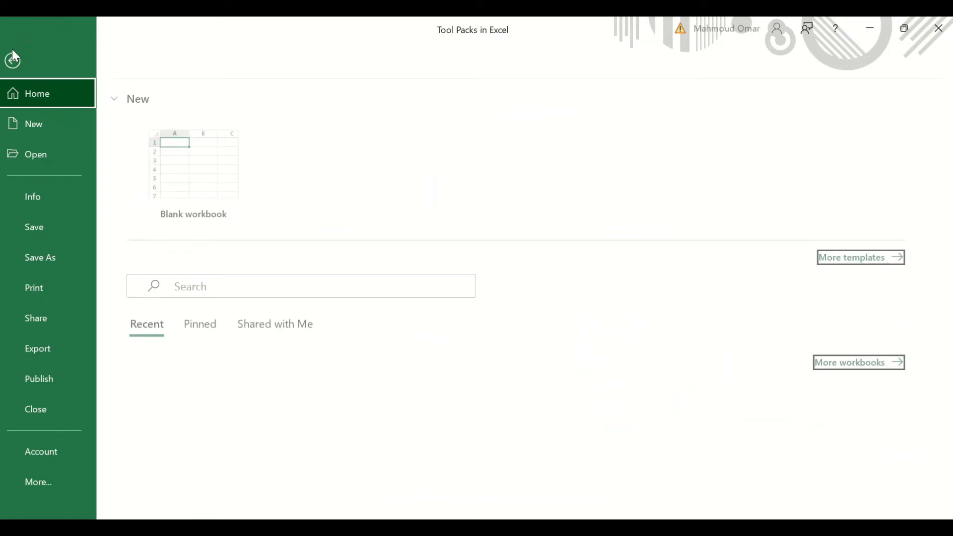
pyautogui.click(52, 479)
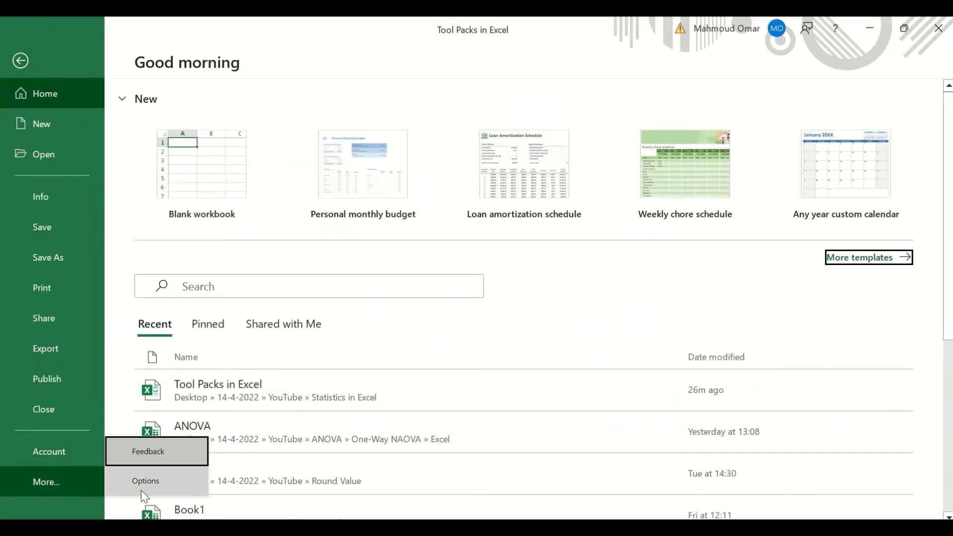
pyautogui.click(141, 489)
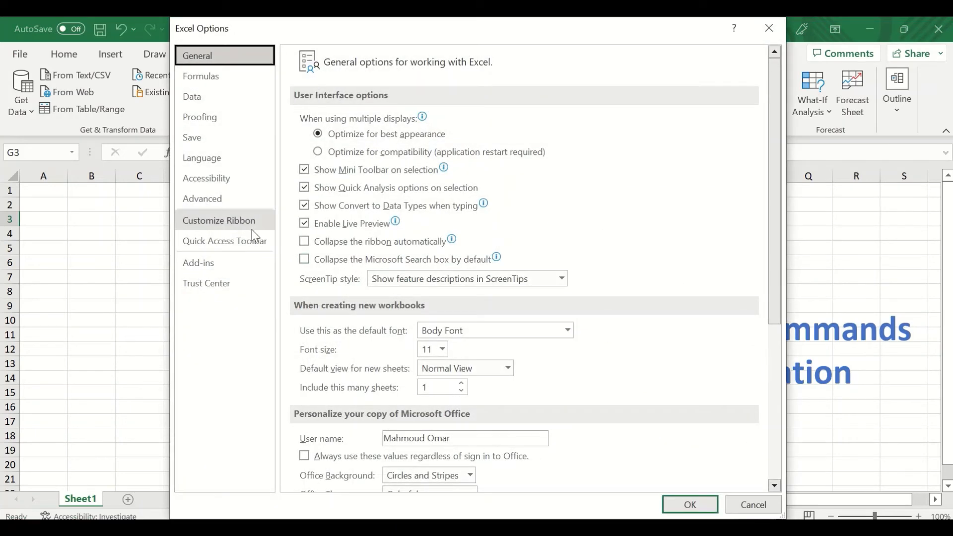
pyautogui.click(228, 268)
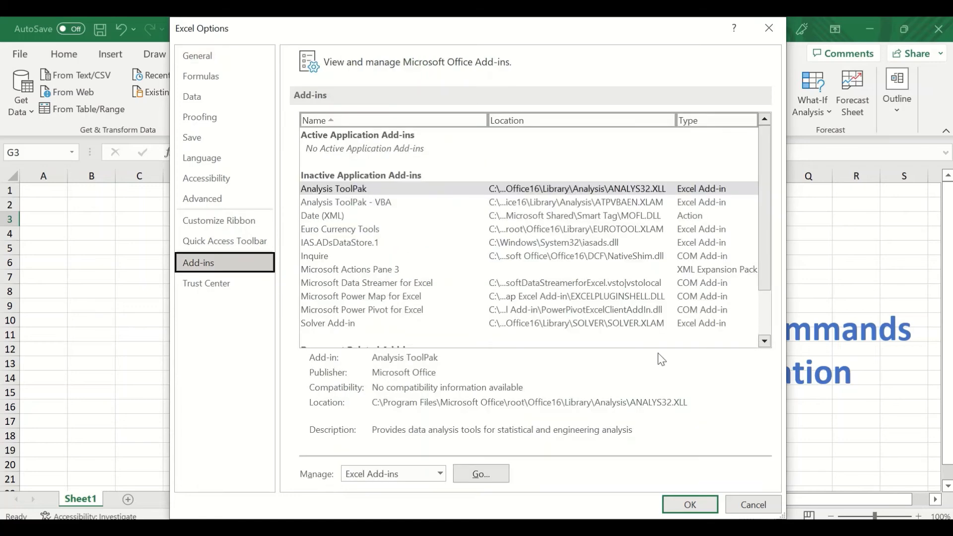
pyautogui.scroll(-3, 592, 325)
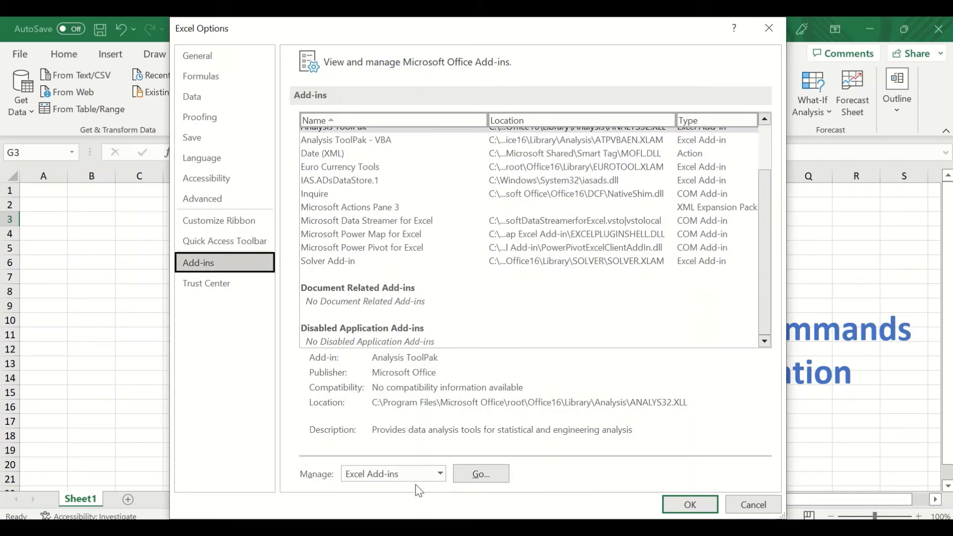
pyautogui.click(430, 473)
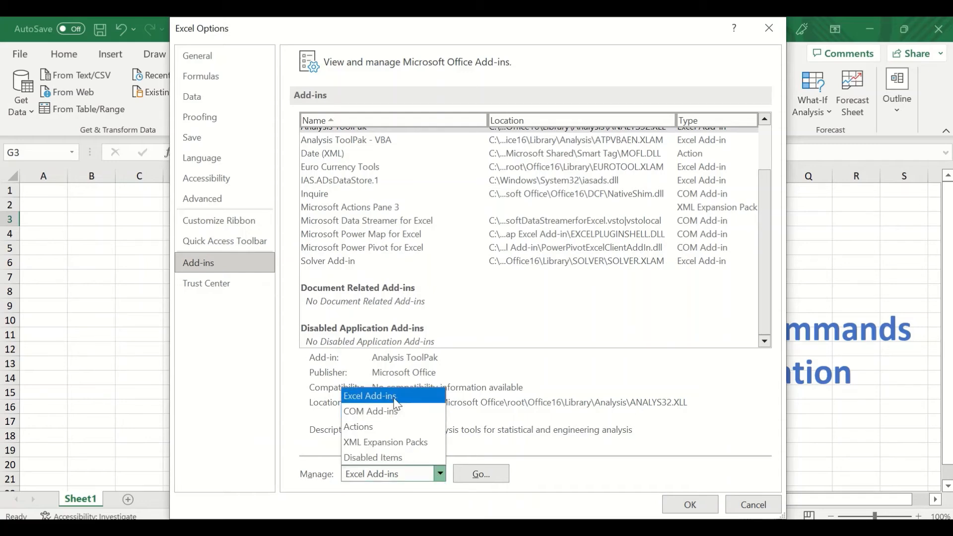
pyautogui.click(380, 478)
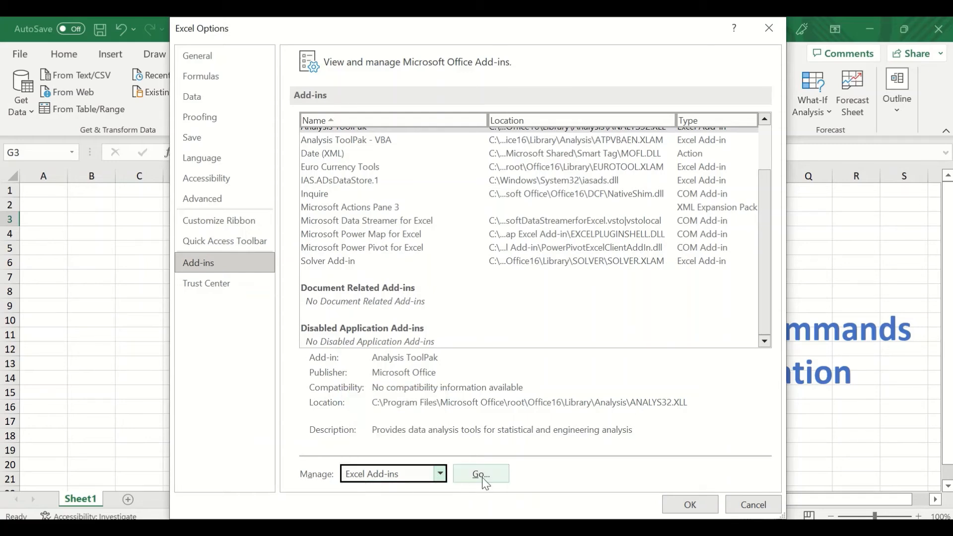
pyautogui.click(482, 478)
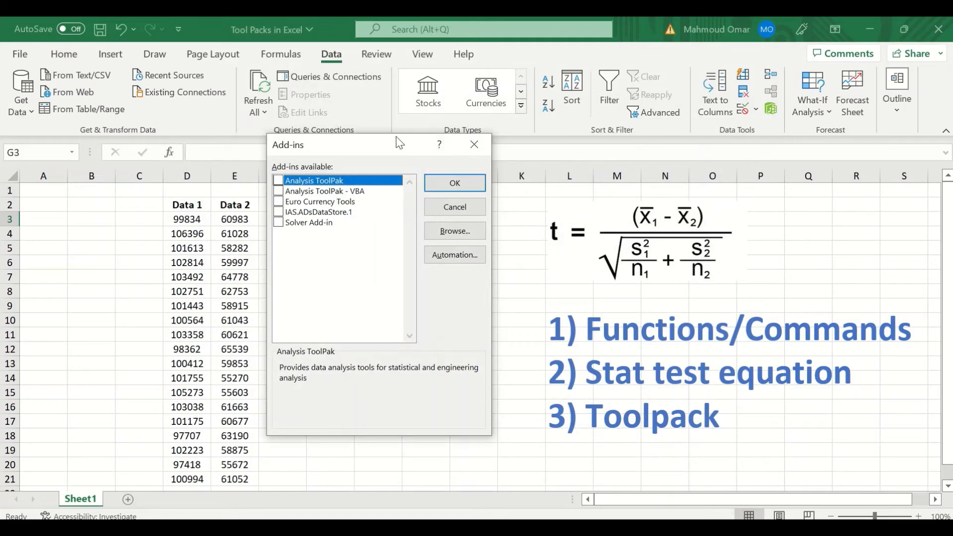
# Tick Analysis ToolPak in the Add-ins dialog and confirm with OK.
pyautogui.moveTo(382, 143); pyautogui.dragTo(419, 136)
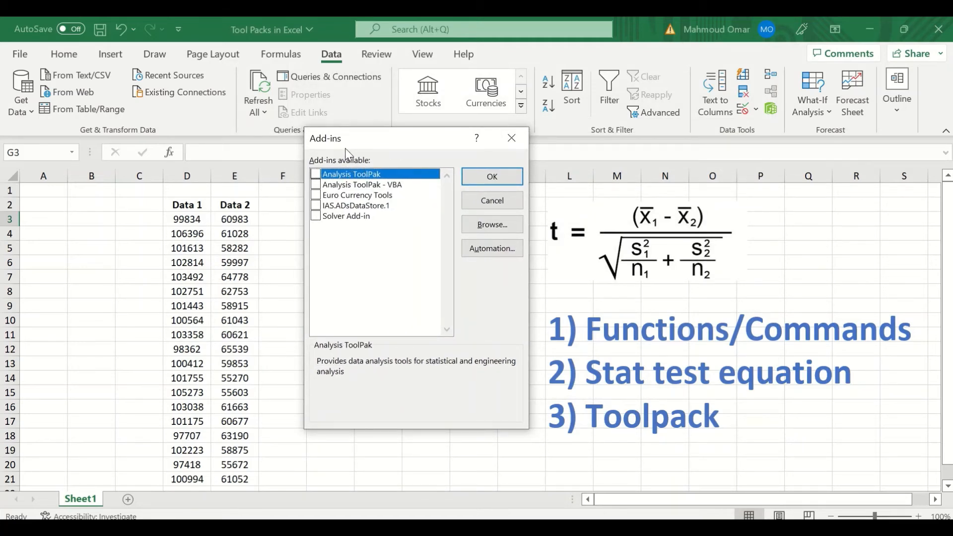
pyautogui.click(317, 174)
pyautogui.click(483, 180)
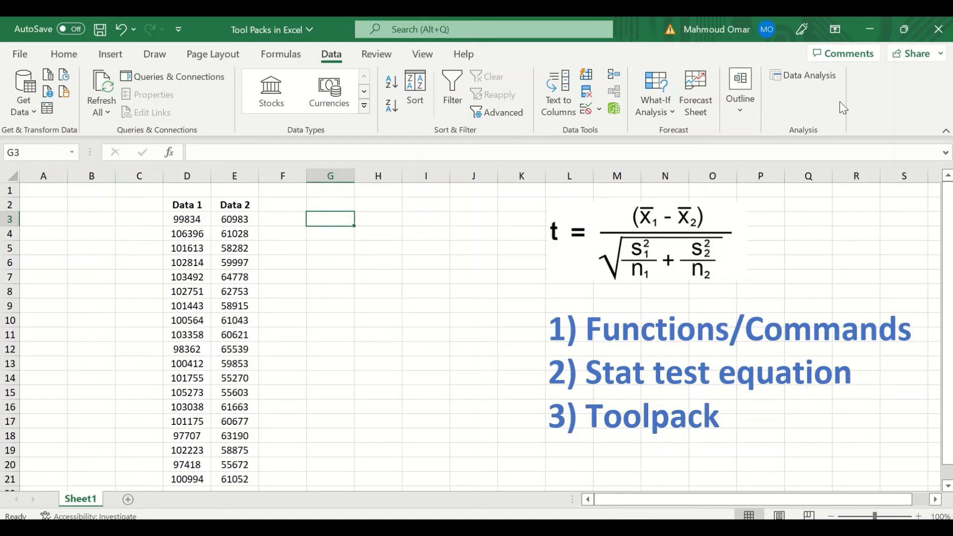
# Open Data Analysis from the Data tab, scroll the Analysis Tools list, and open Correlation.
pyautogui.click(802, 78)
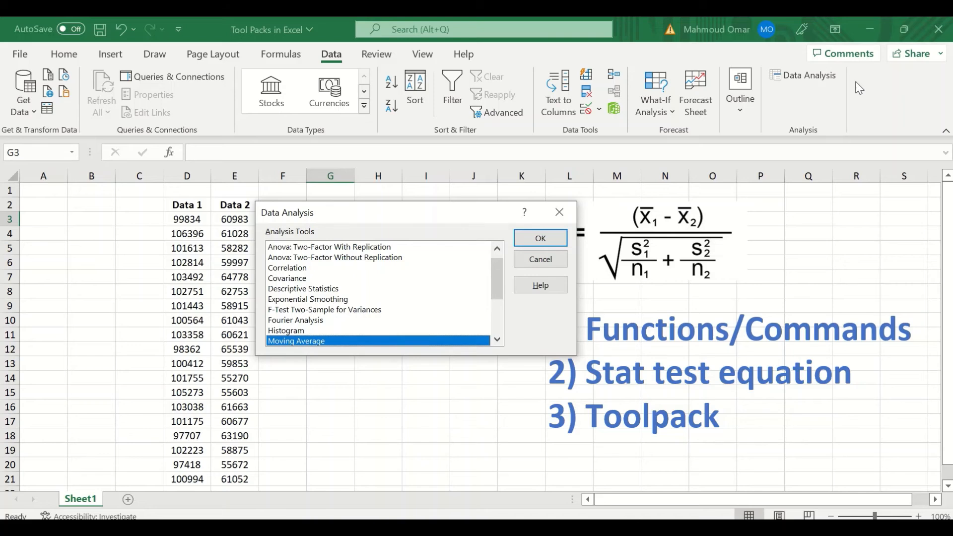
pyautogui.moveTo(425, 212); pyautogui.dragTo(445, 177)
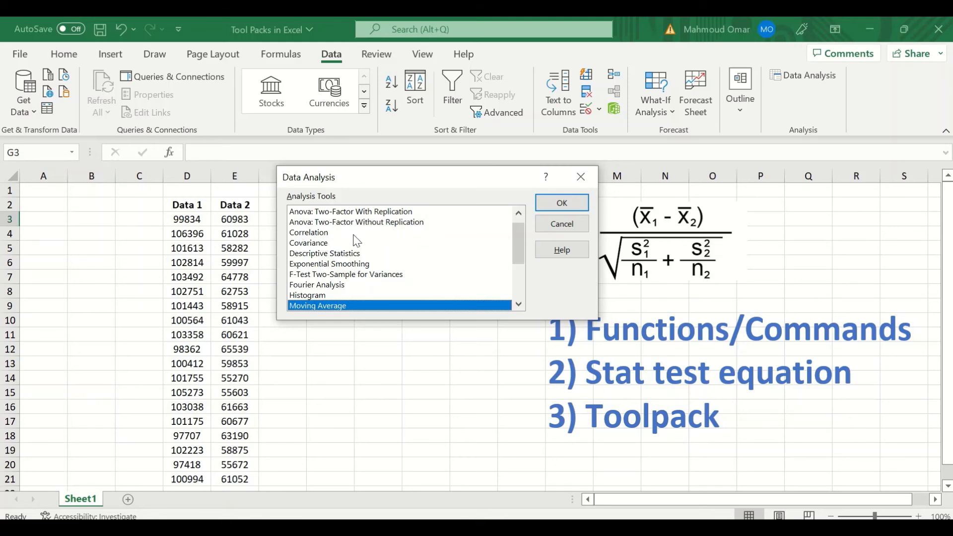
pyautogui.scroll(-1, 376, 257)
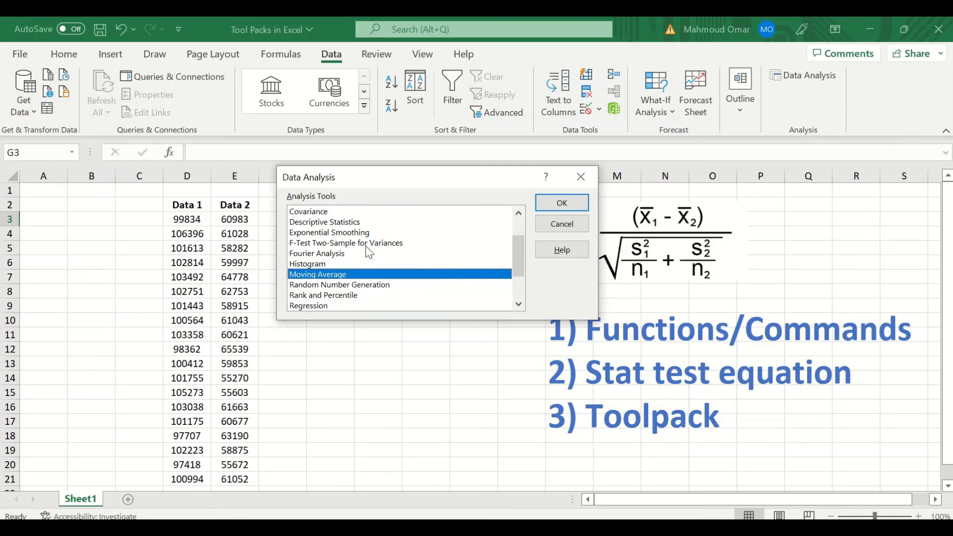
pyautogui.scroll(-1, 377, 266)
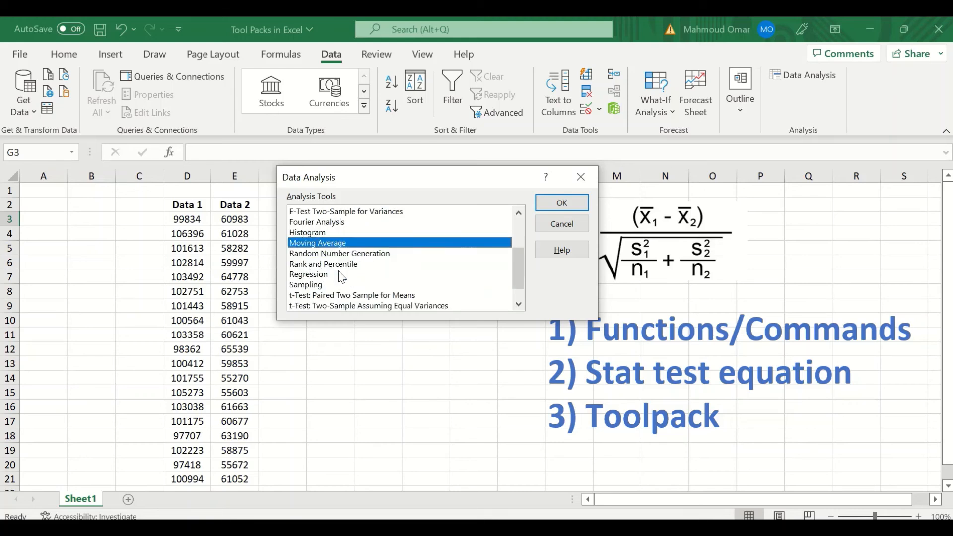
pyautogui.scroll(-1, 374, 272)
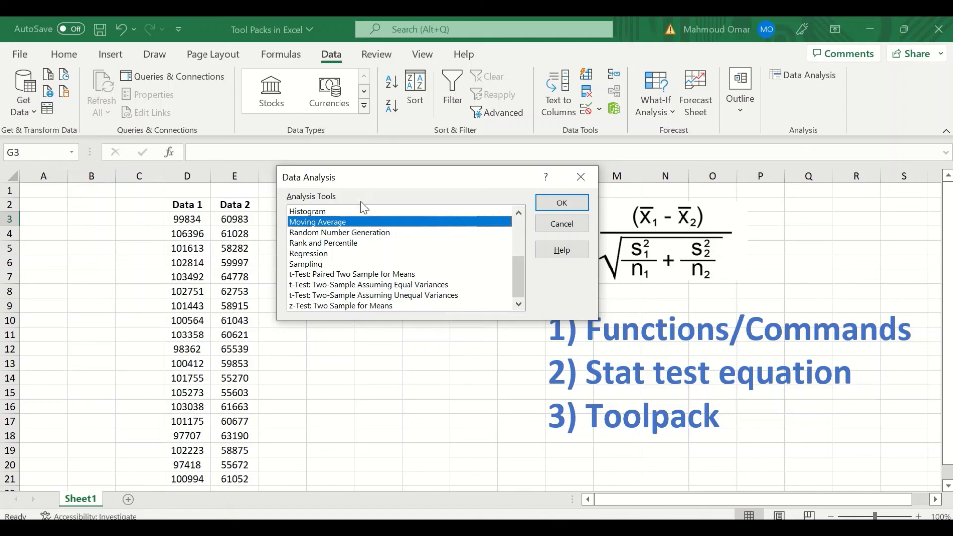
pyautogui.scroll(2, 348, 239)
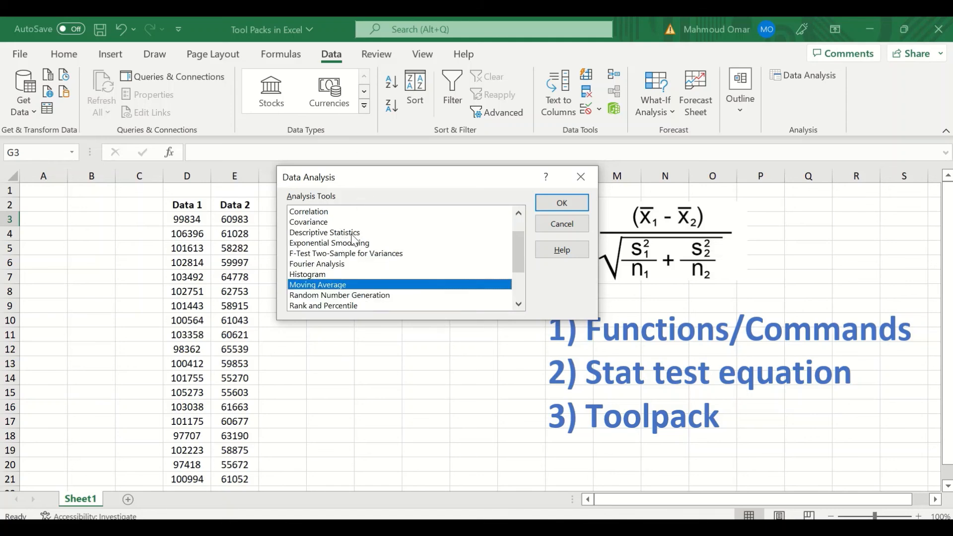
pyautogui.click(318, 212)
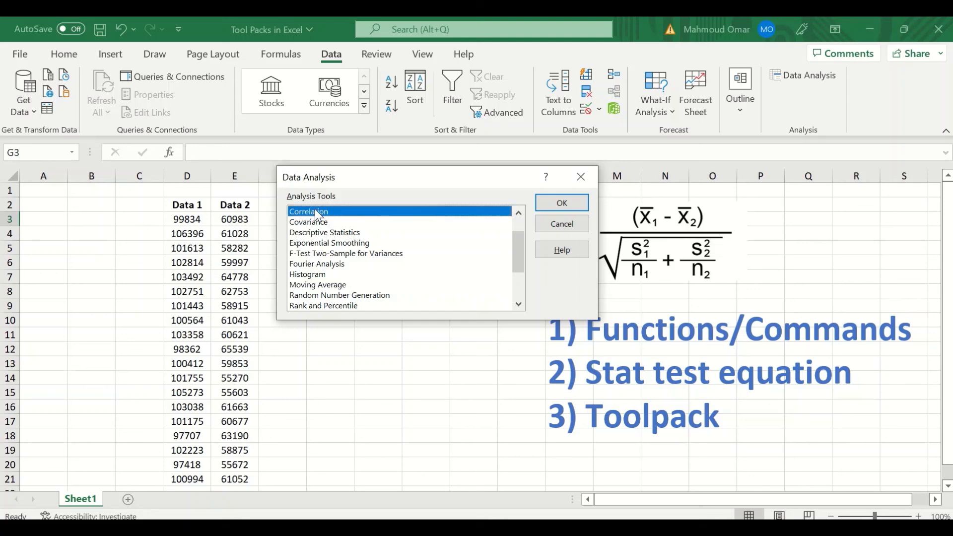
pyautogui.doubleClick(317, 208)
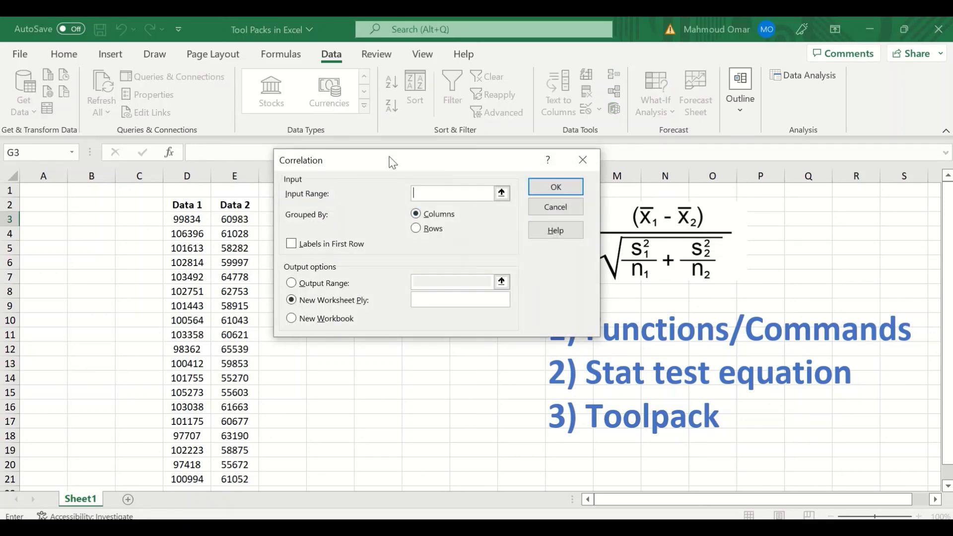
# Close the Correlation dialog unused and move the Data Analysis window back to the left.
pyautogui.moveTo(405, 159); pyautogui.dragTo(600, 148)
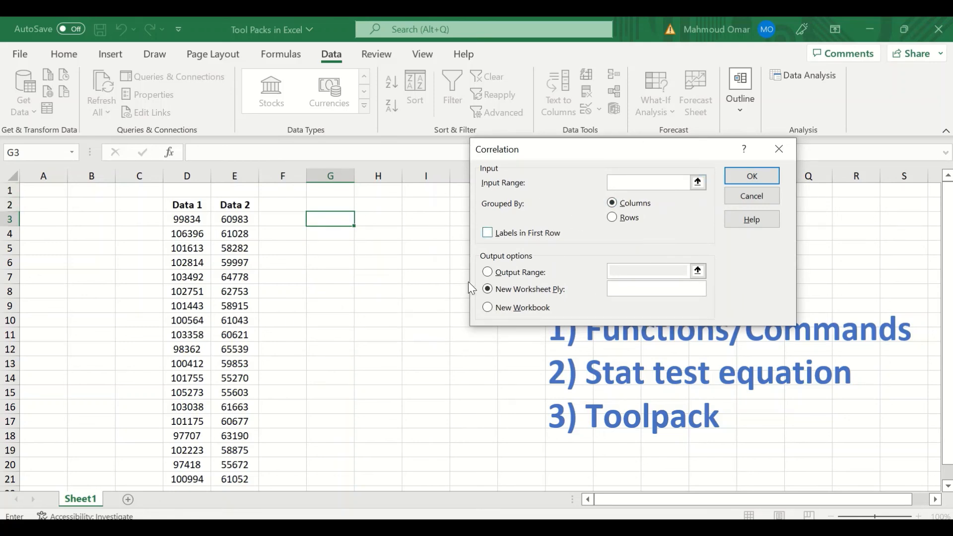
pyautogui.click(770, 154)
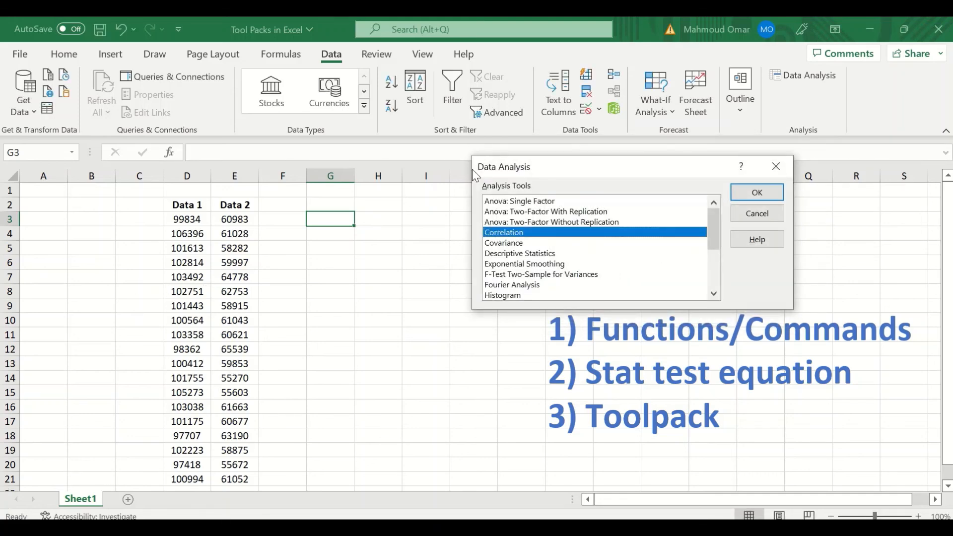
pyautogui.moveTo(607, 156); pyautogui.dragTo(356, 153)
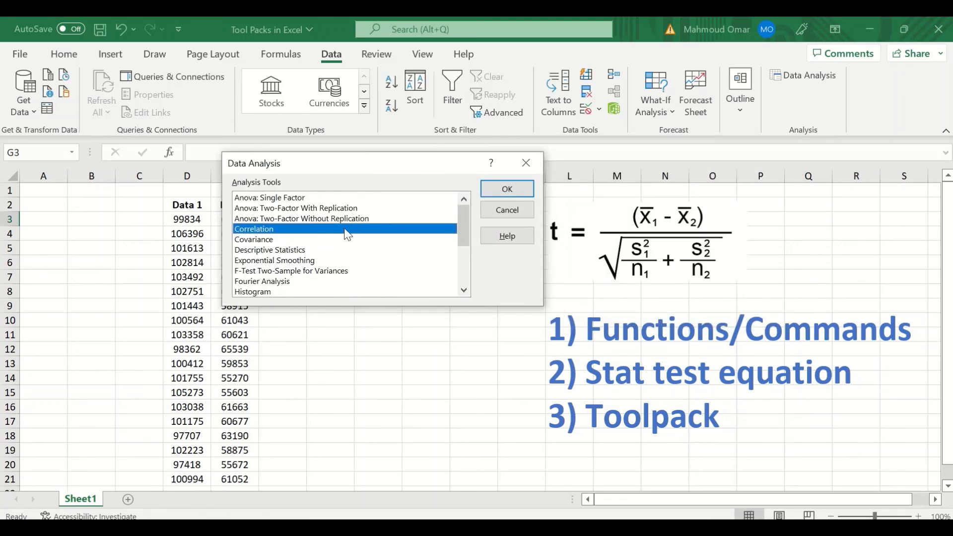